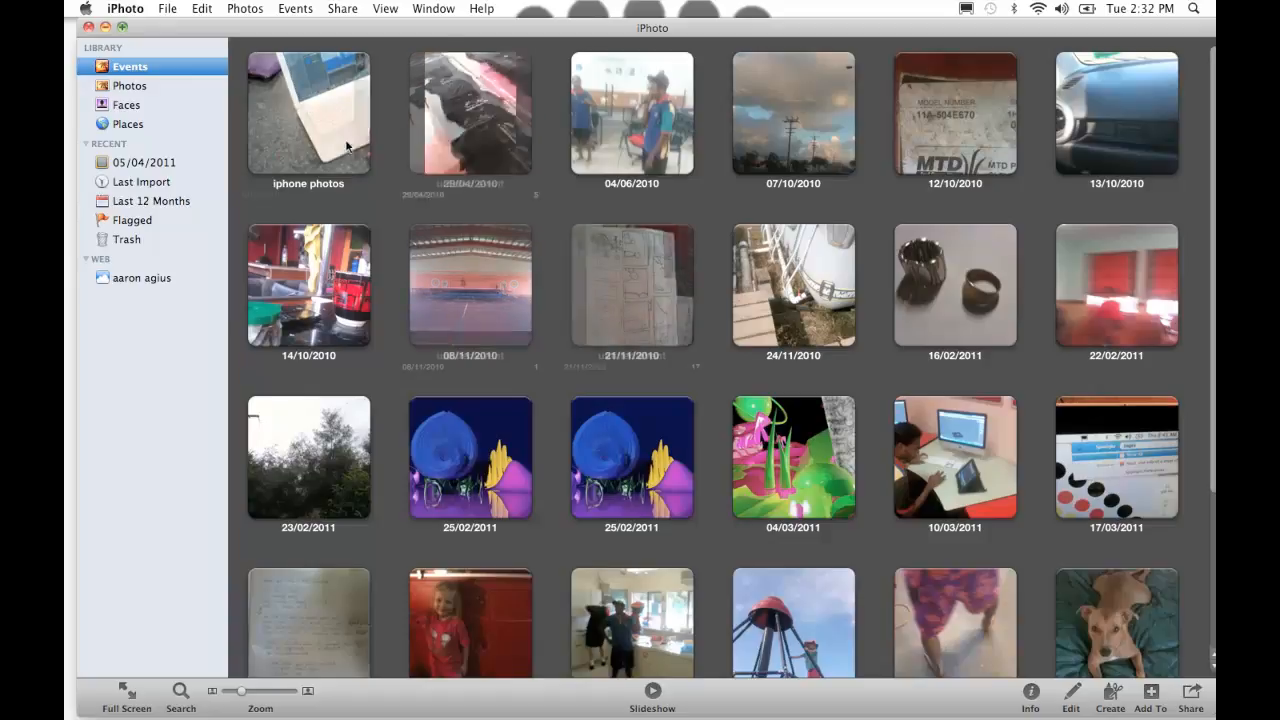
- Browse the individual photos in the whole iPhoto library, grouped by event
left_click(120, 86)
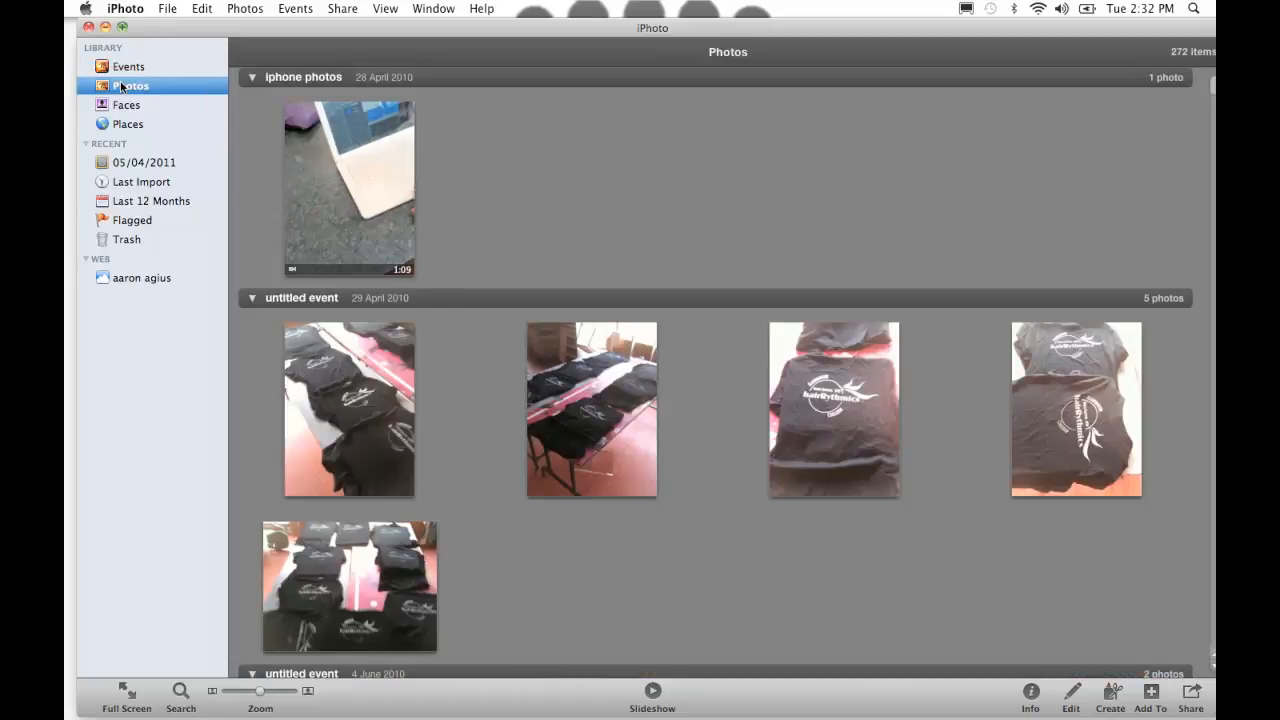
scroll(557, 187, "down", 5)
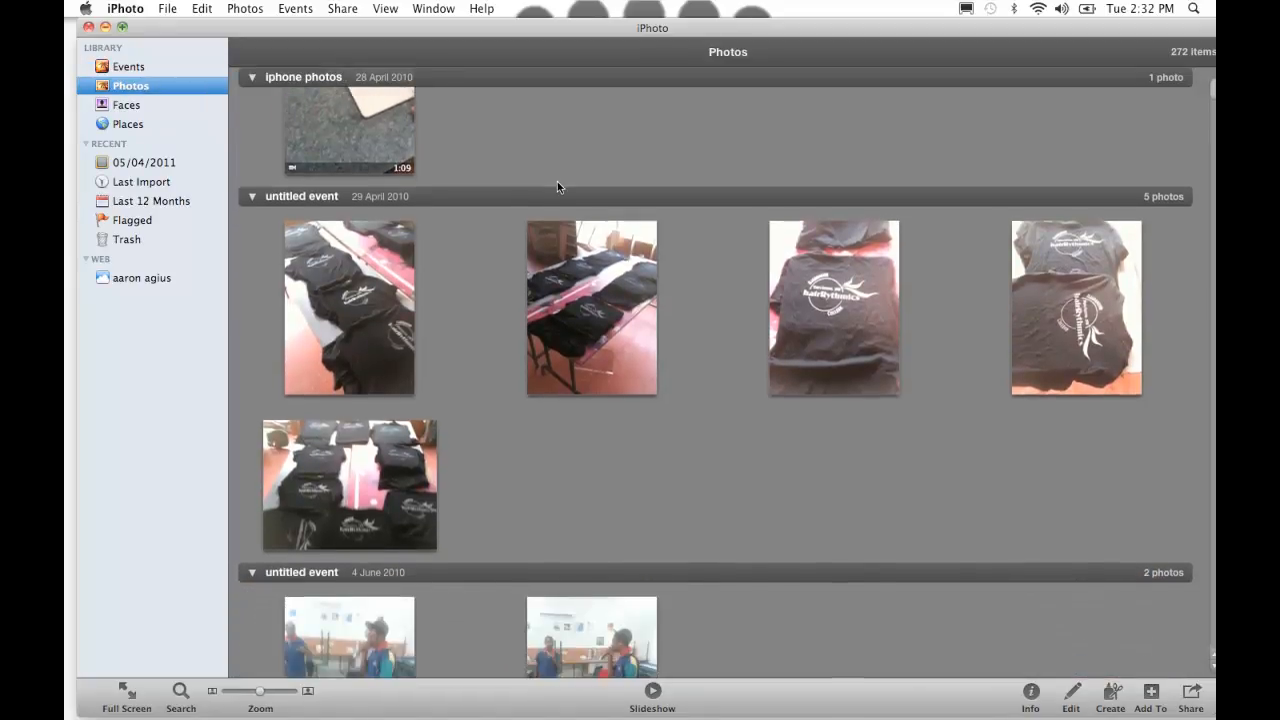
scroll(557, 187, "down", 10)
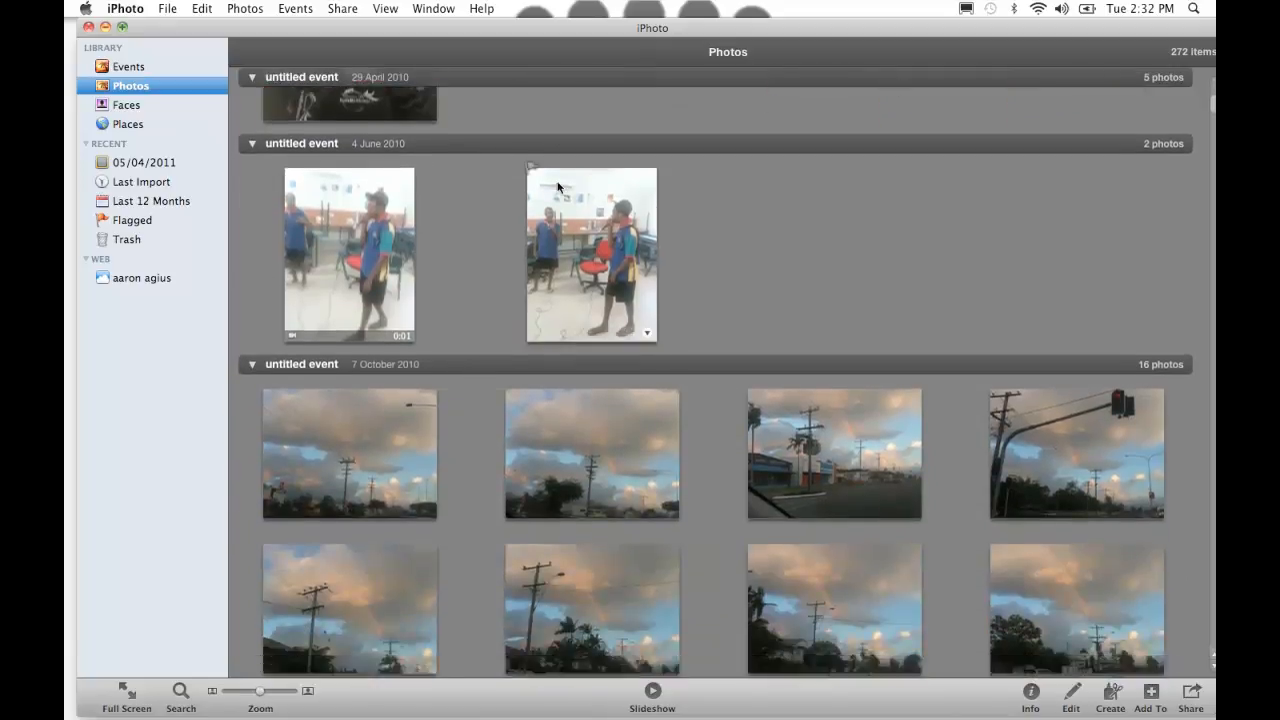
scroll(557, 187, "down", 7)
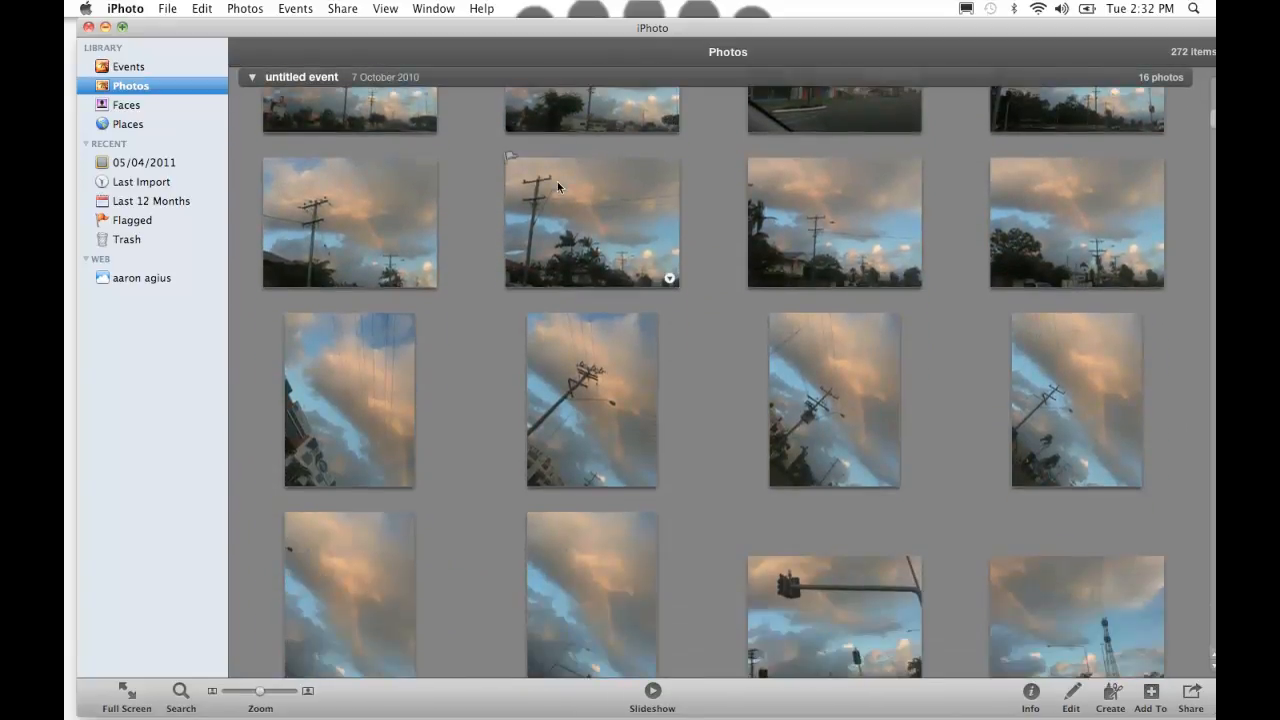
scroll(557, 187, "up", 4)
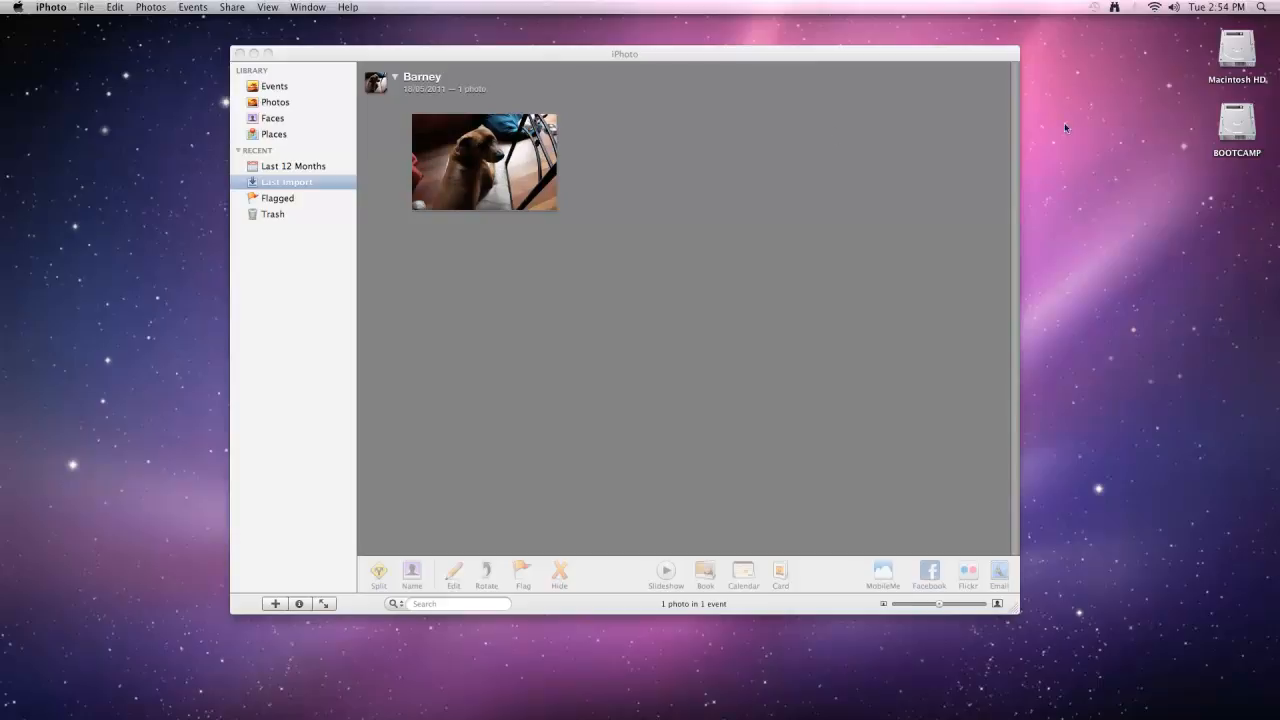
- Search the Mac for "photo" and launch Adobe Photoshop CS4
left_click(1261, 8)
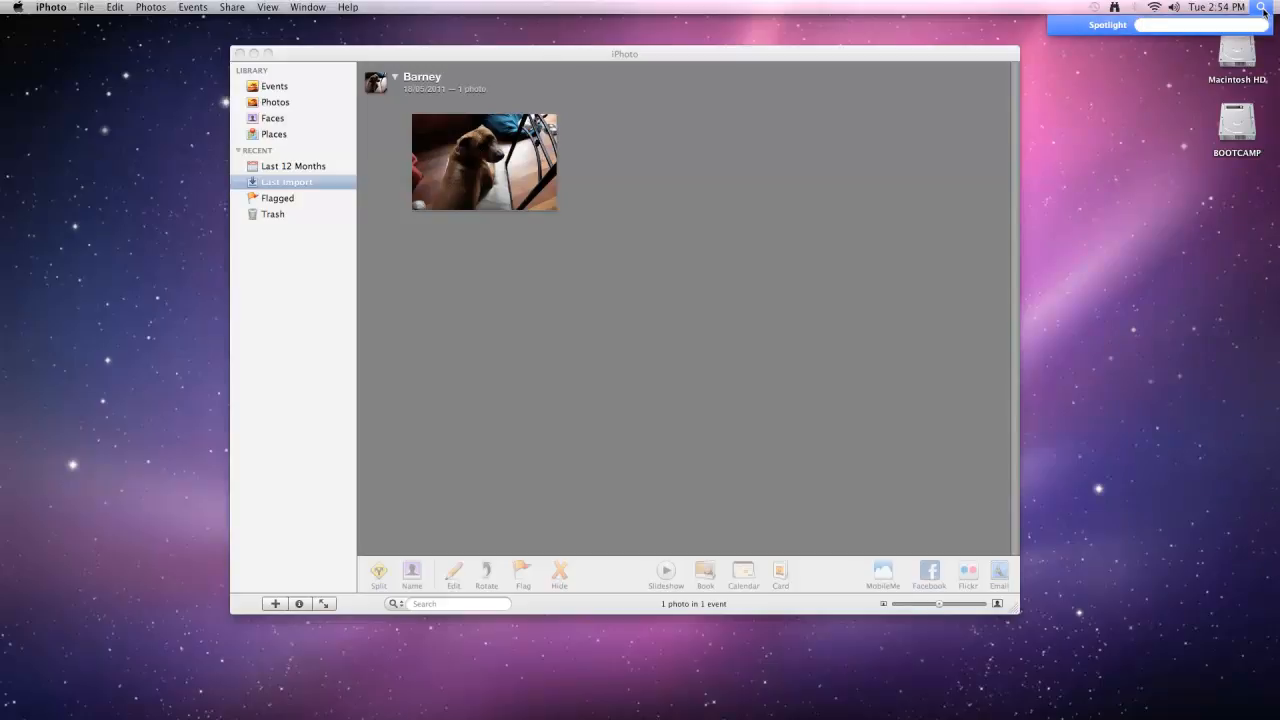
type("photo")
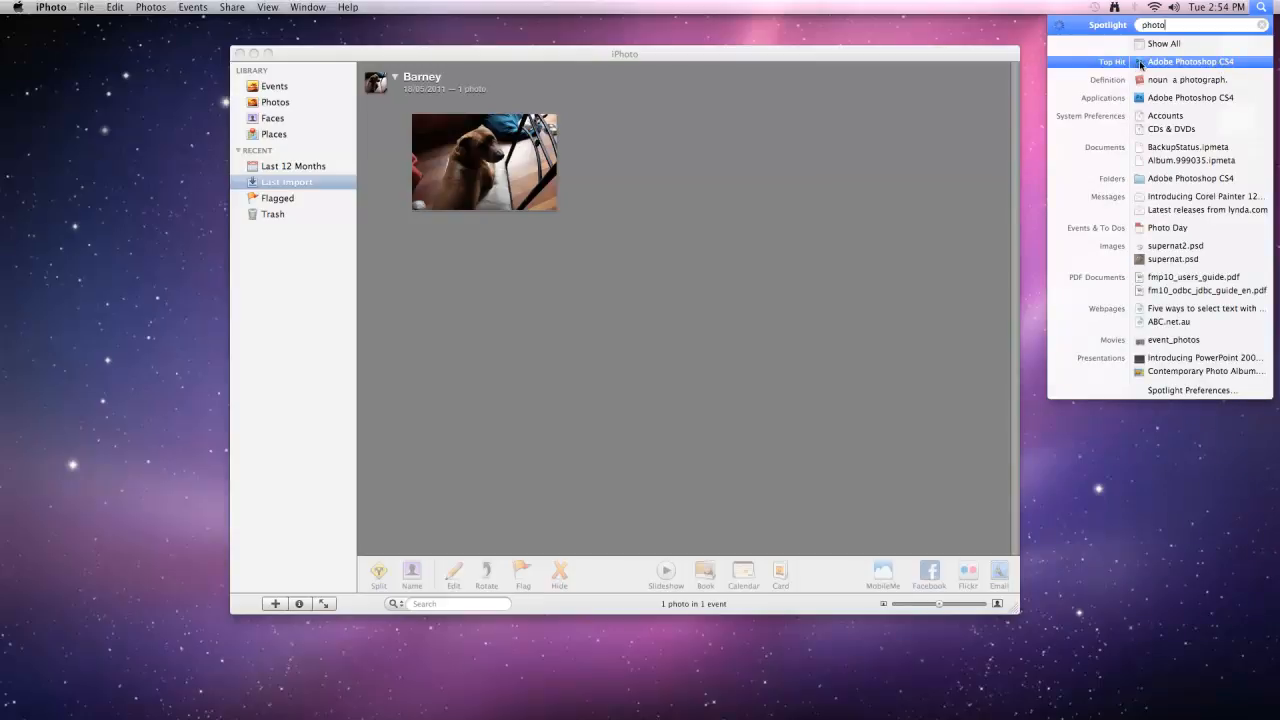
left_click(1140, 62)
- Set Adobe Photoshop CS4 to stay permanently in the Dock
mouse_move(760, 712)
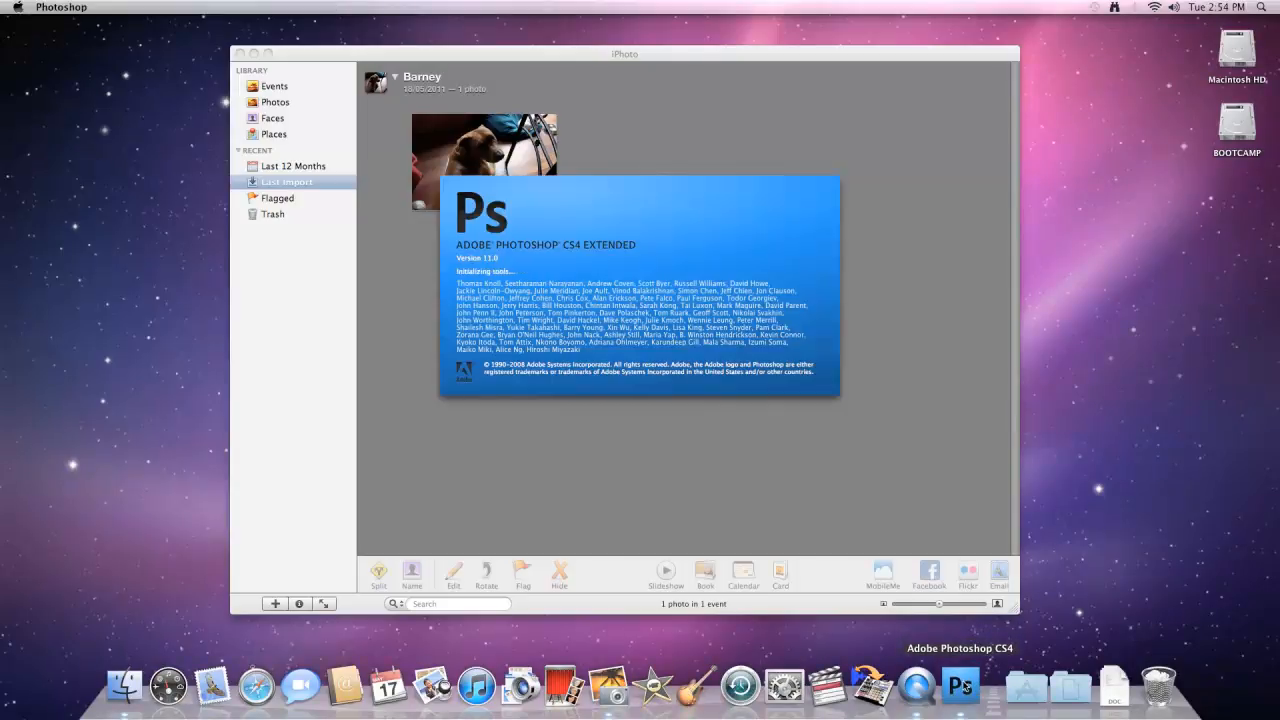
right_click(965, 685)
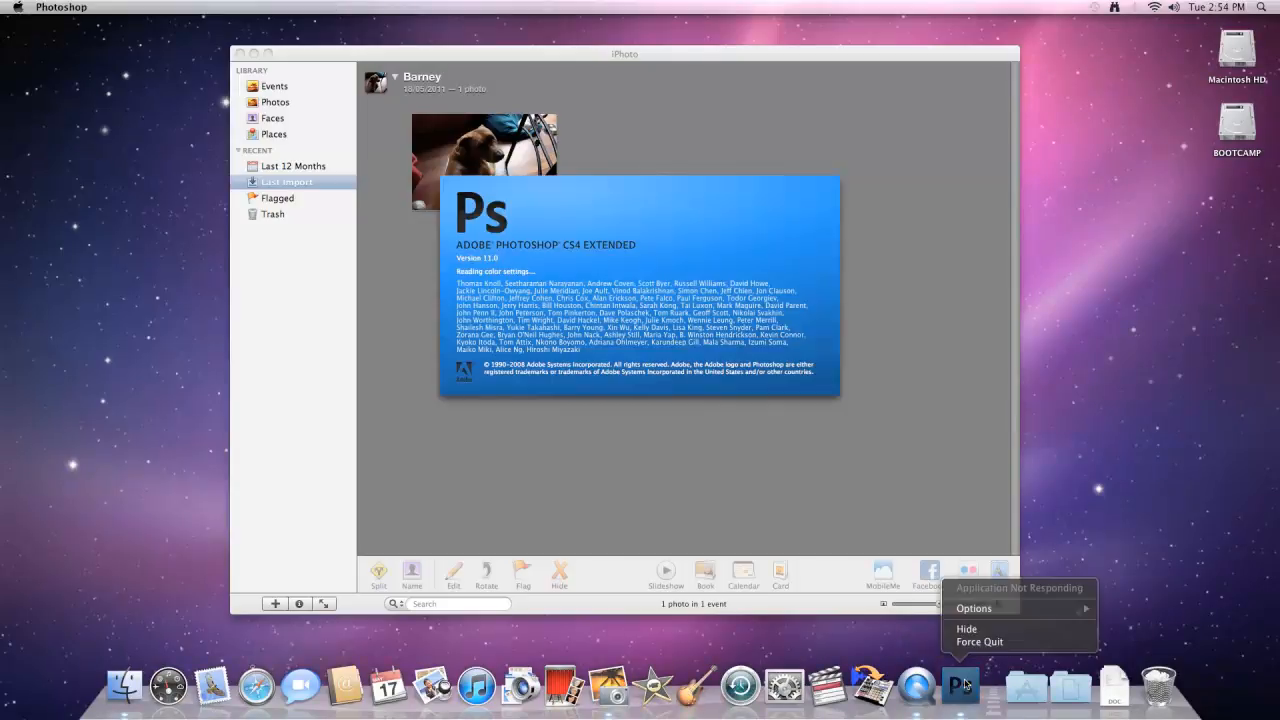
mouse_move(1040, 609)
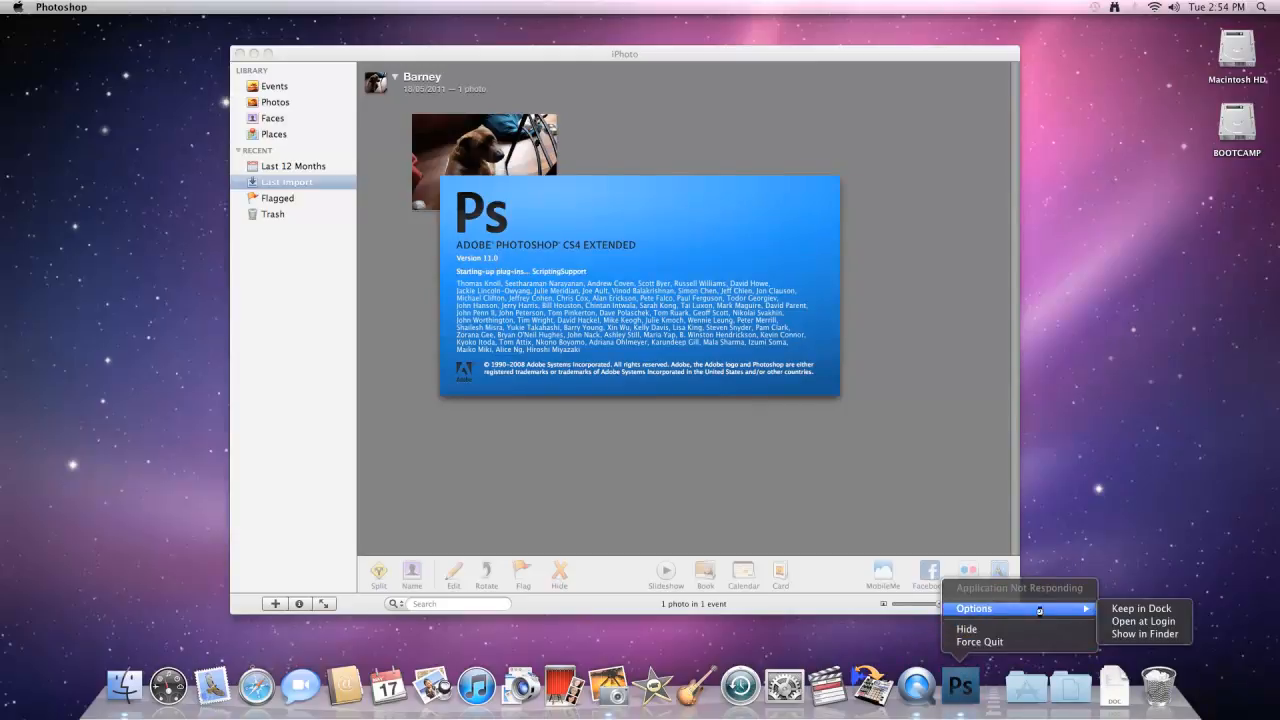
left_click(1122, 610)
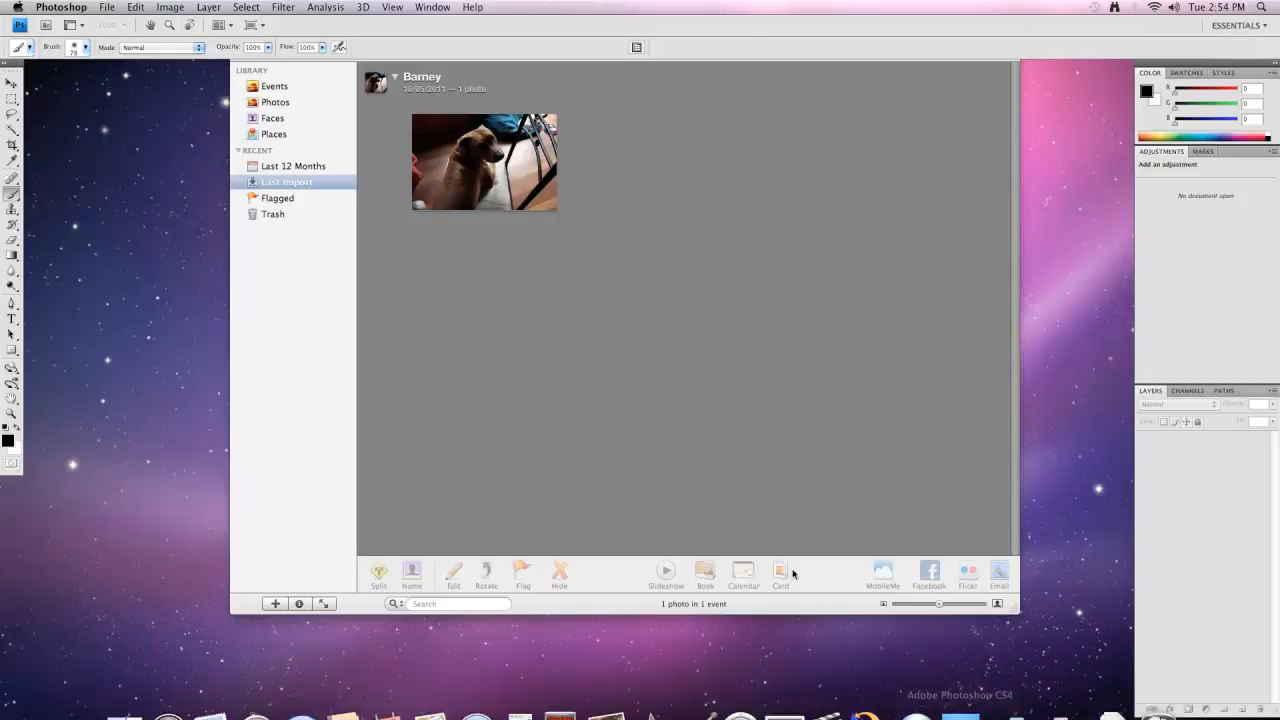
- Open the dog photo from iPhoto's Barney event in Photoshop and move its window clear of the tools
left_click(477, 164)
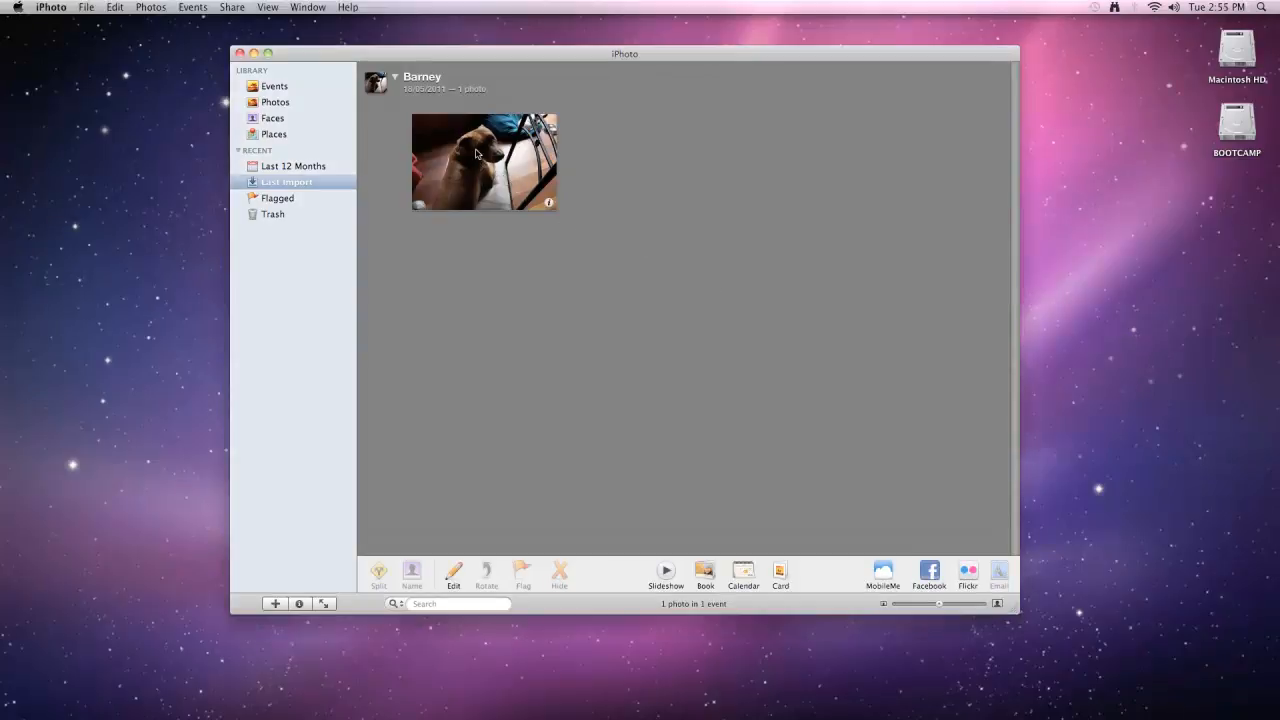
left_click_drag(483, 158, 962, 700)
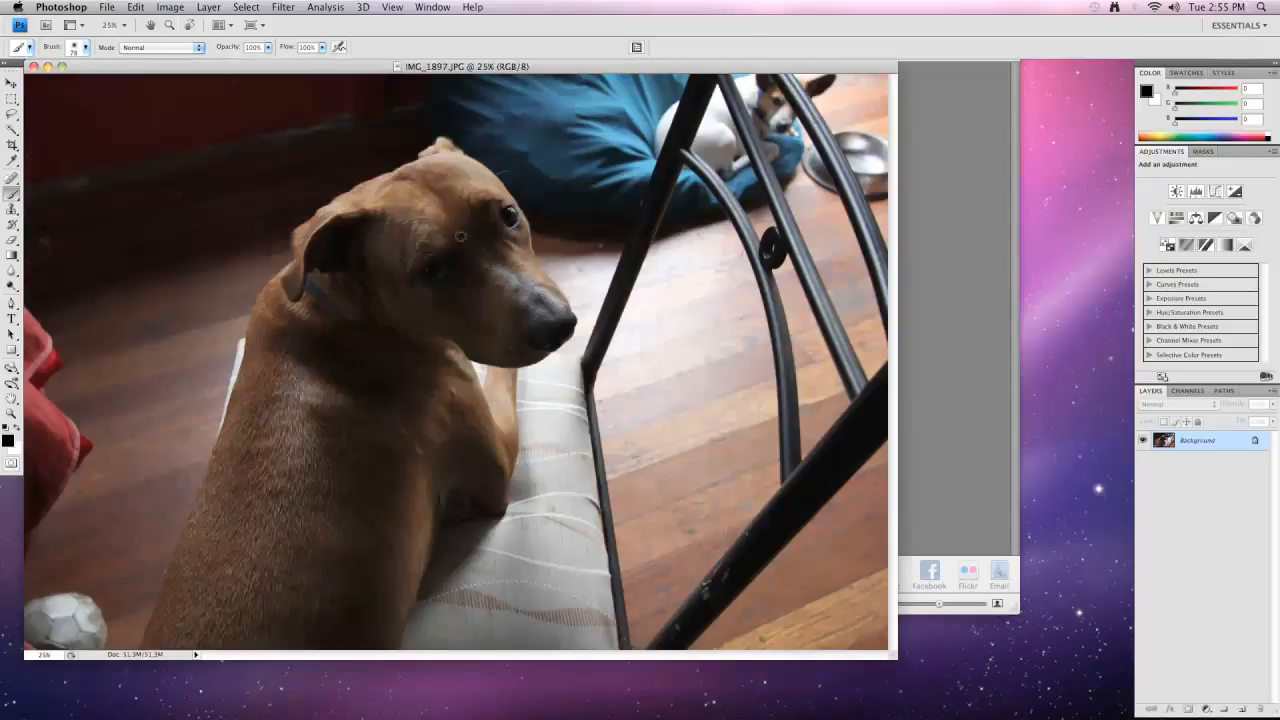
left_click_drag(378, 68, 418, 68)
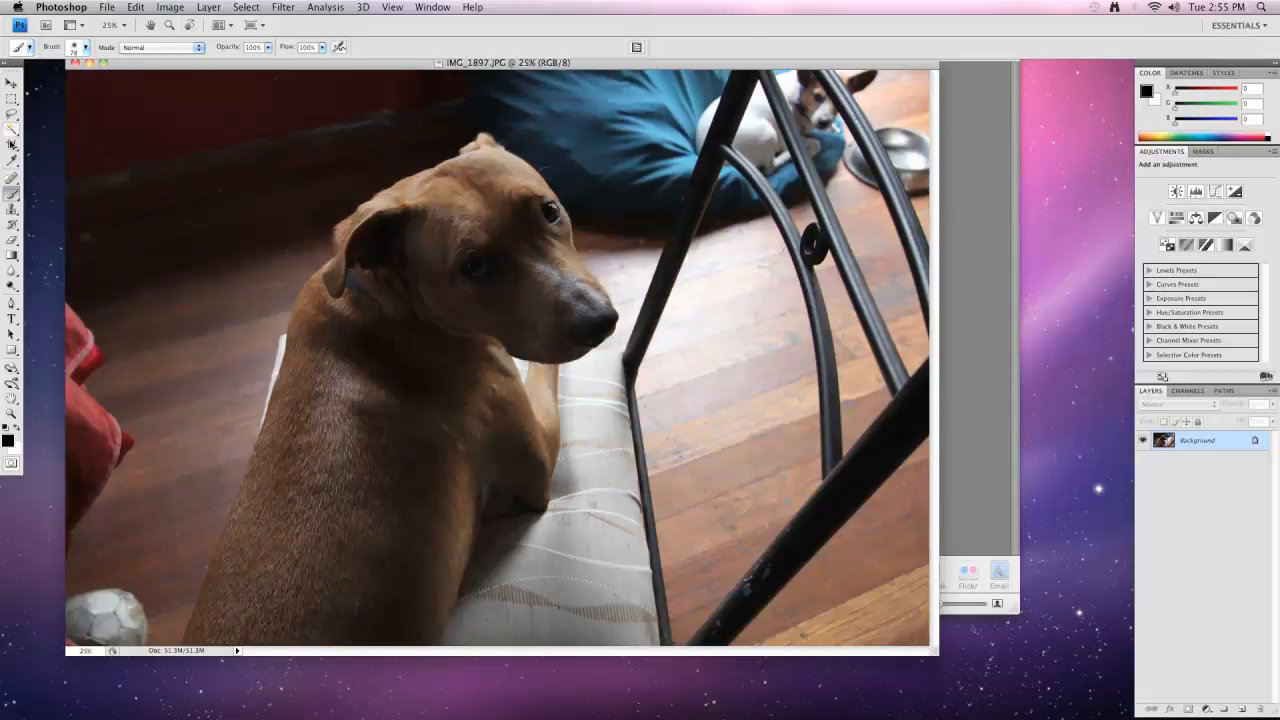
- Select a rectangular area around the dog's head and upper body with the Rectangular Marquee tool and copy it
left_click(12, 146)
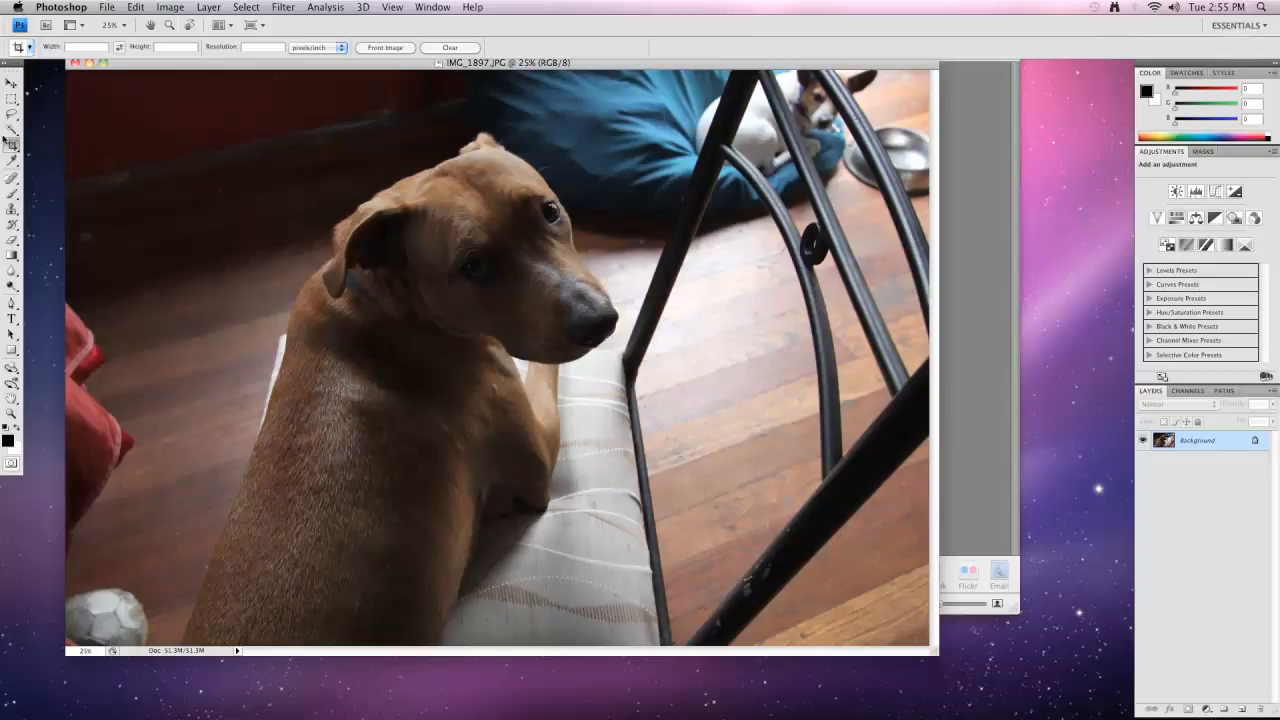
left_click(11, 100)
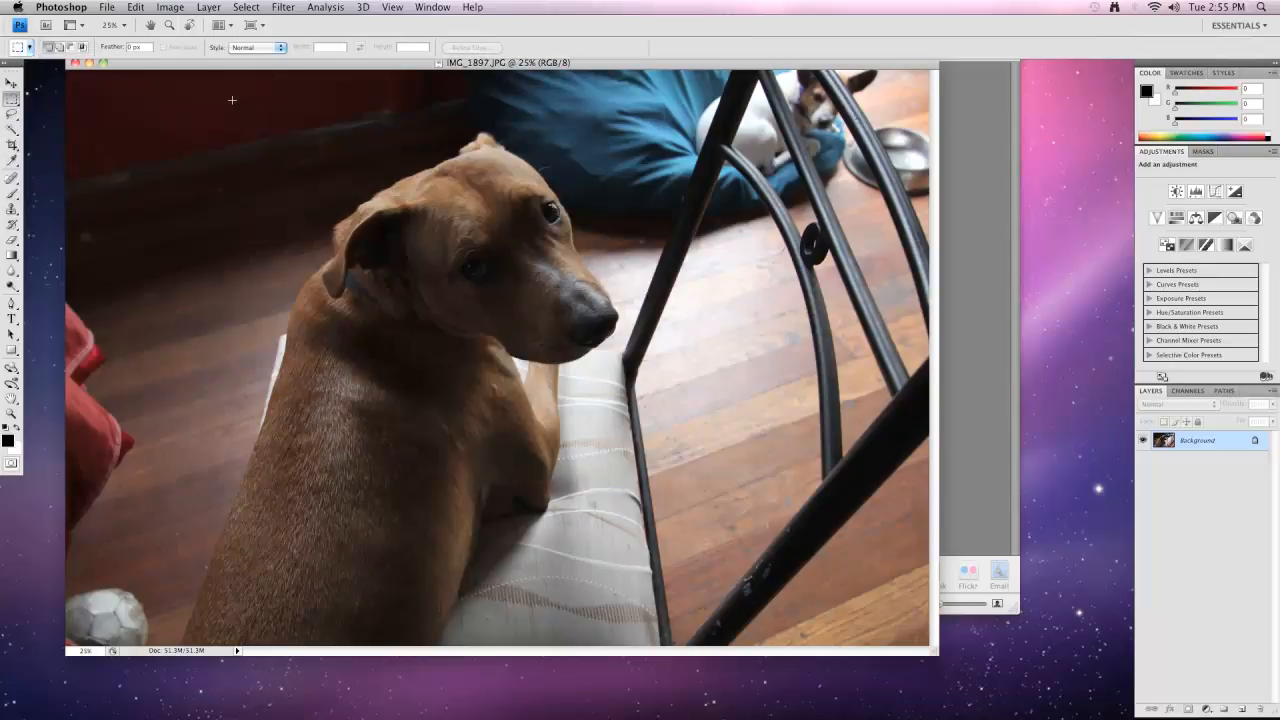
left_click_drag(447, 257, 701, 489)
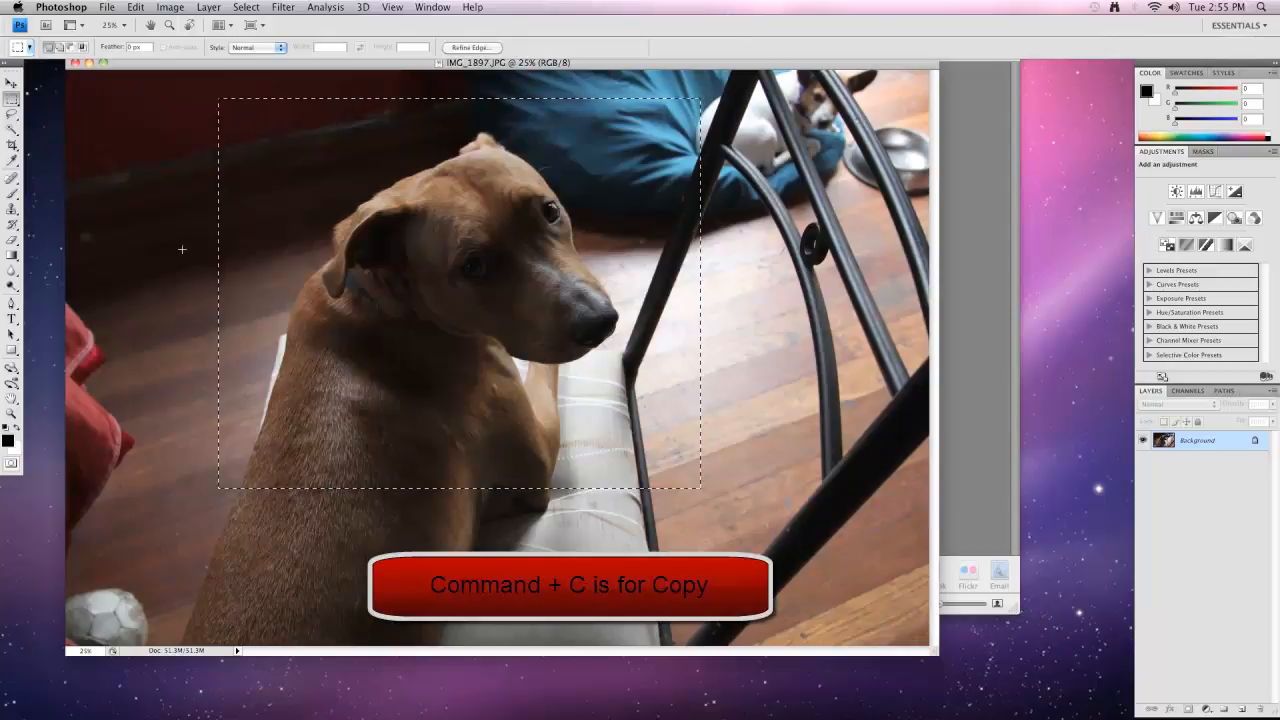
- Create a new 2896 x 2344 pixel document from the Clipboard preset, paste the copied area, and compare it with the original photo
left_click(107, 8)
left_click(118, 22)
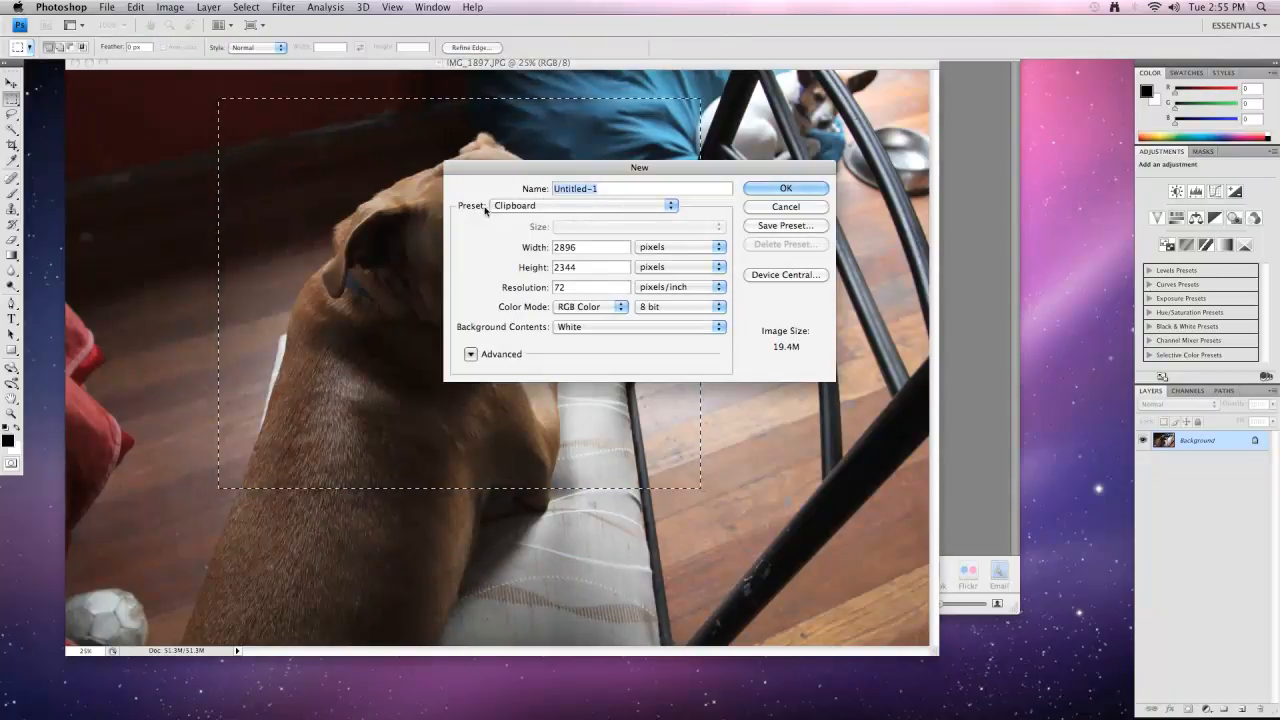
left_click(770, 189)
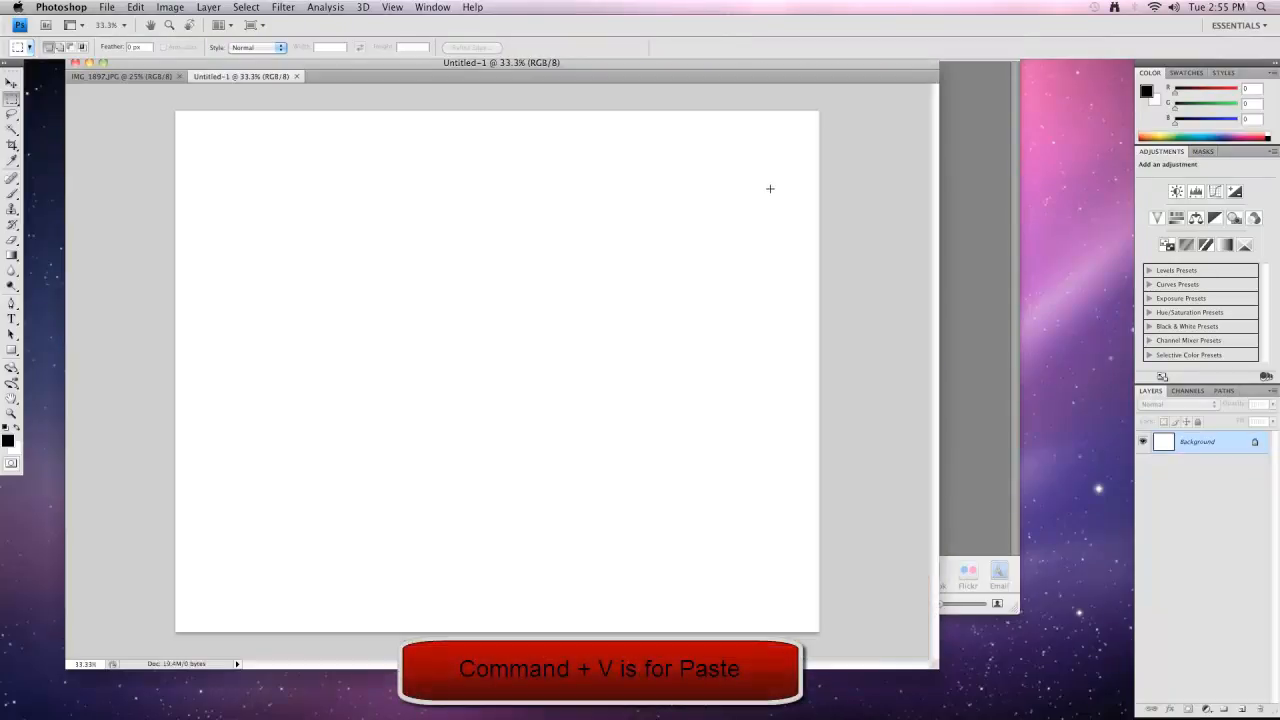
key("super+v")
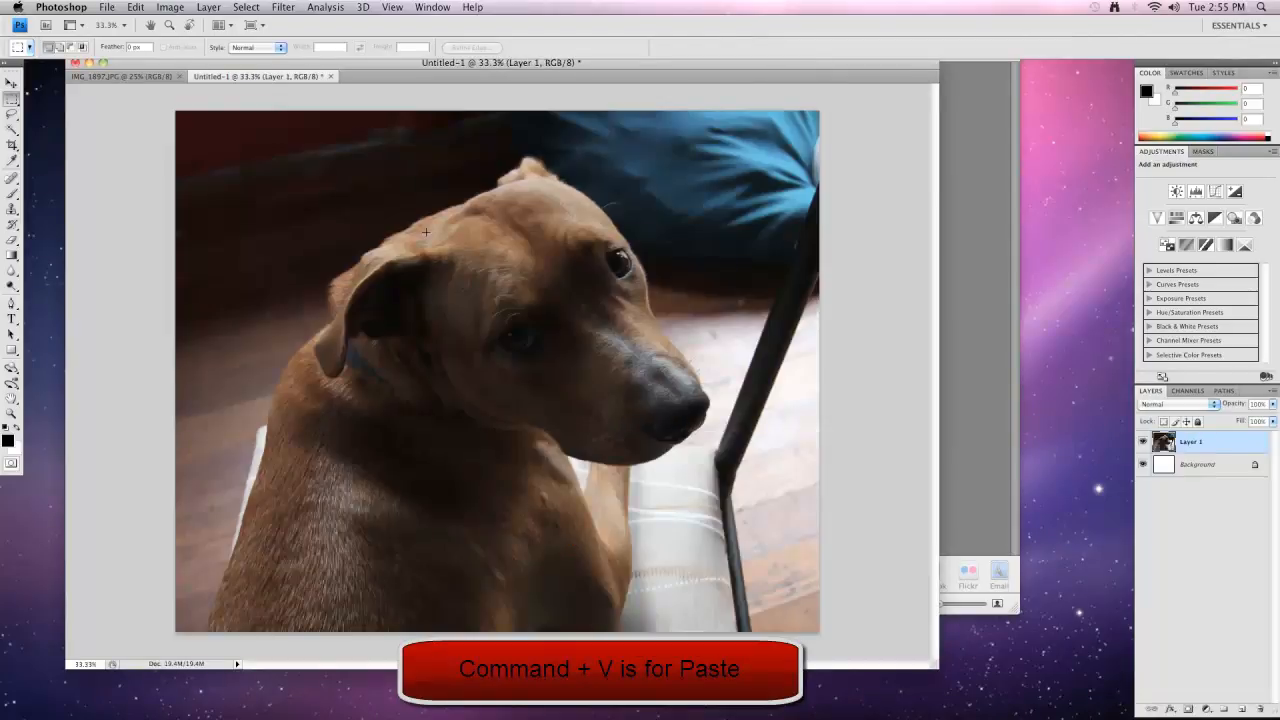
left_click(138, 78)
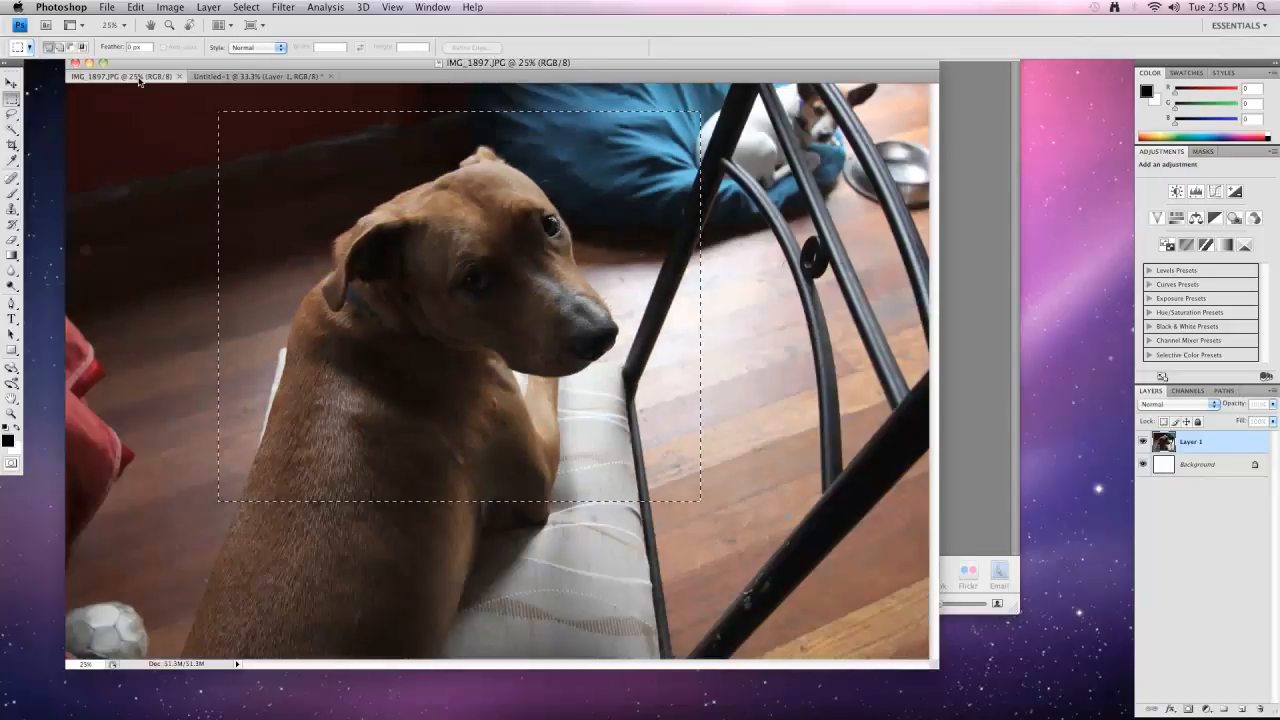
left_click(243, 77)
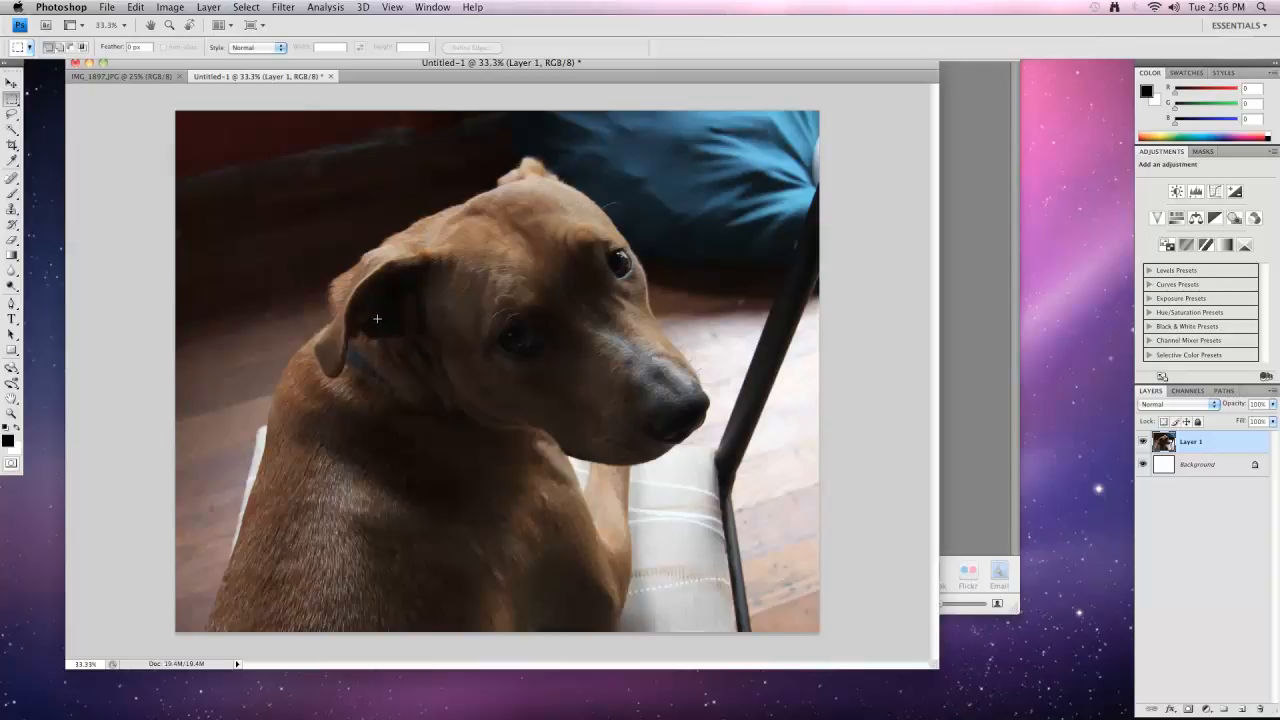
left_click(169, 8)
mouse_move(195, 50)
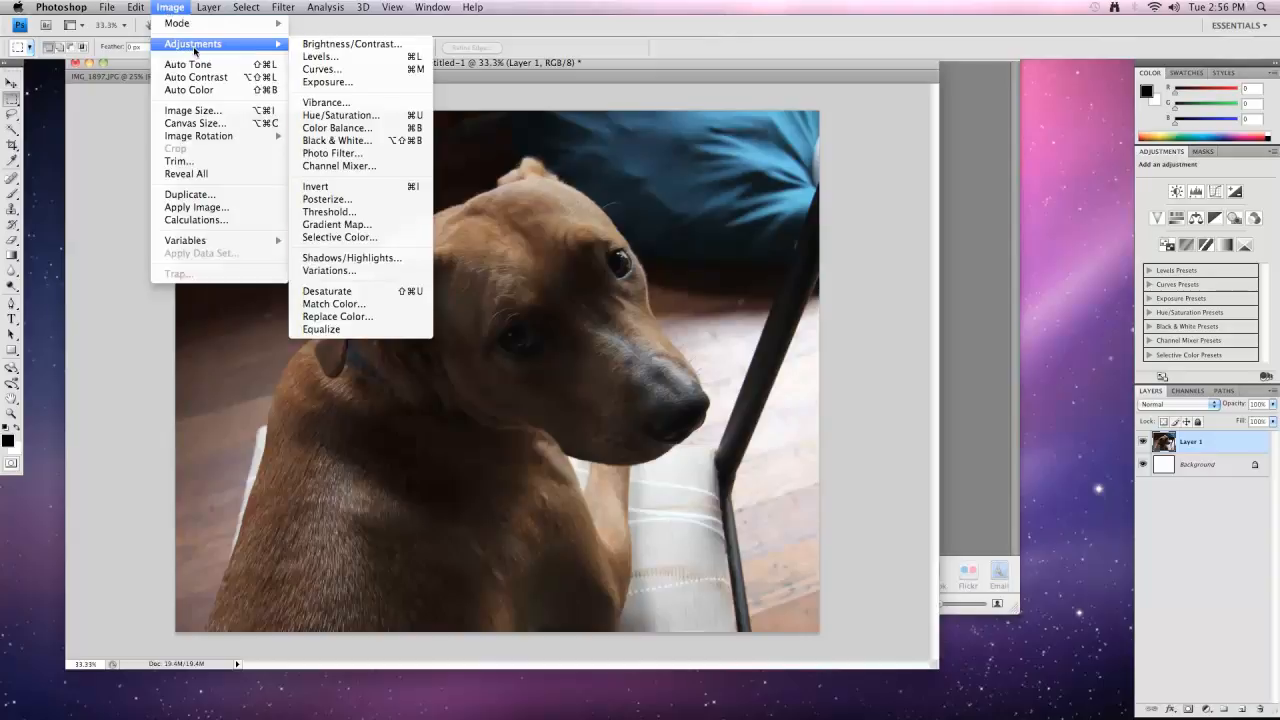
left_click(343, 131)
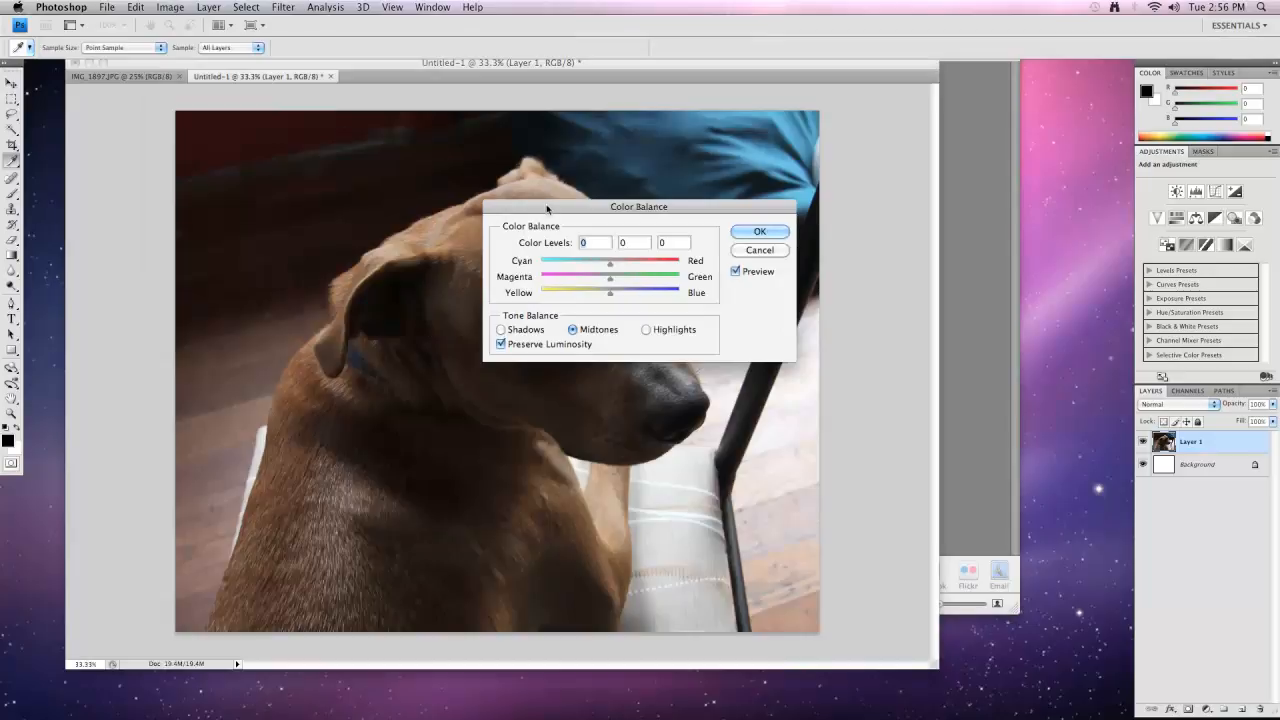
left_click_drag(547, 208, 749, 34)
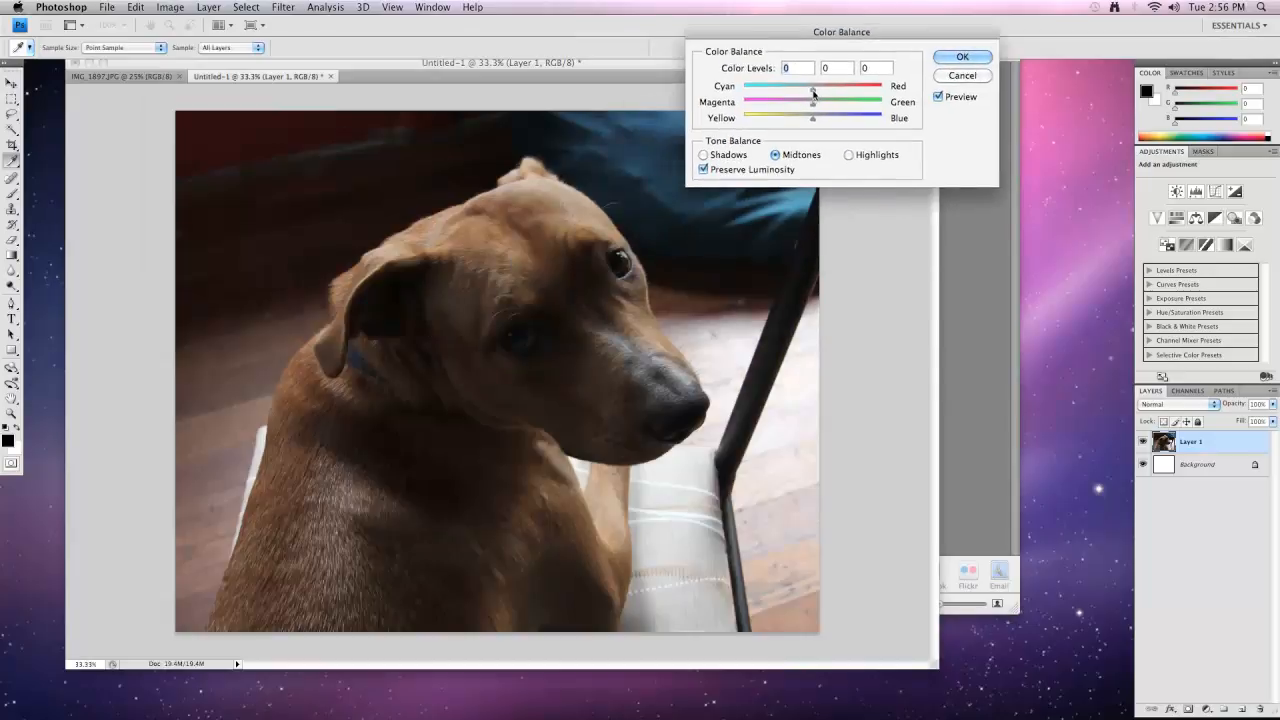
left_click_drag(813, 94, 780, 69)
type("0")
left_click(949, 77)
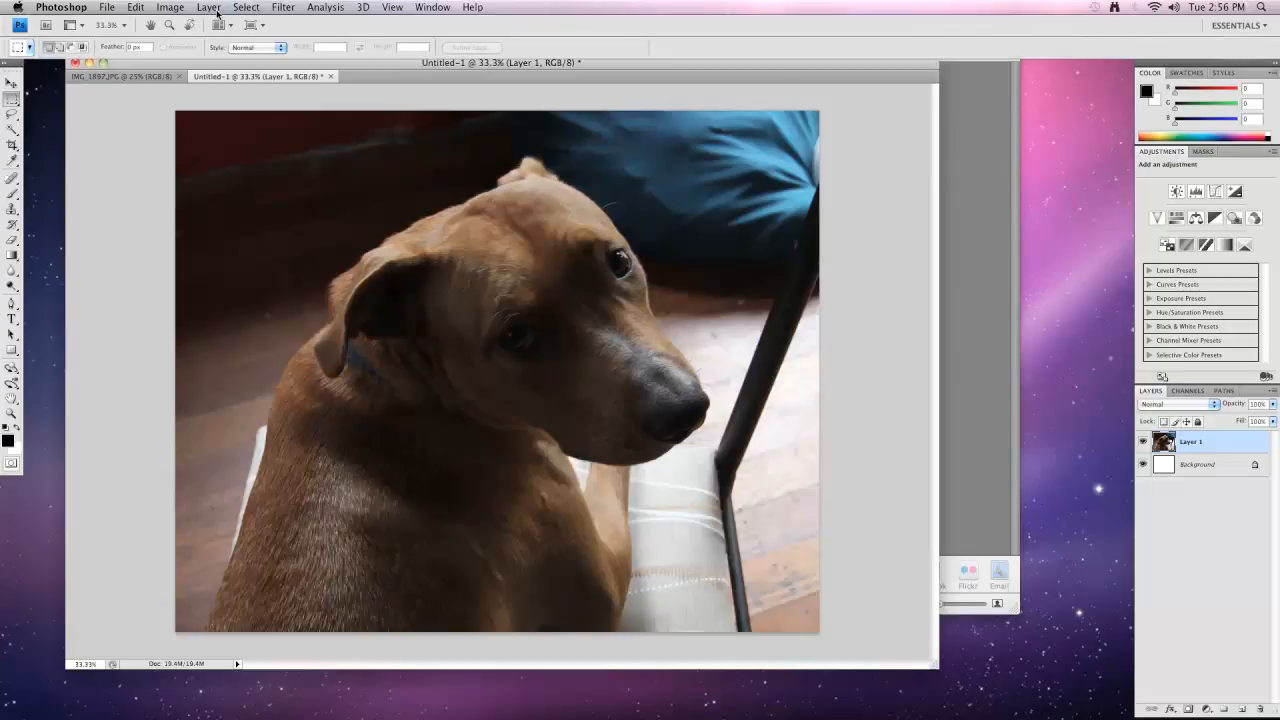
- Start a Shadows/Highlights adjustment on the pasted dog layer with Shadows Amount 62% and Tonal Width 58%
left_click(171, 9)
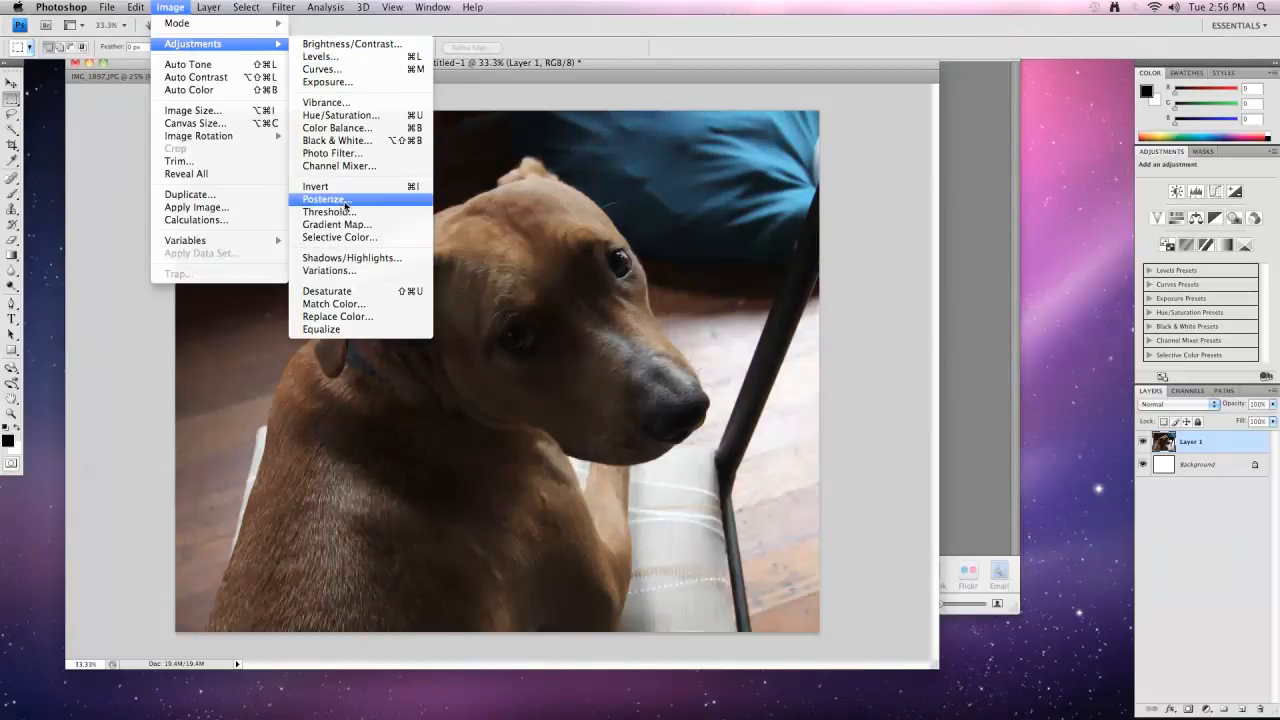
left_click(349, 259)
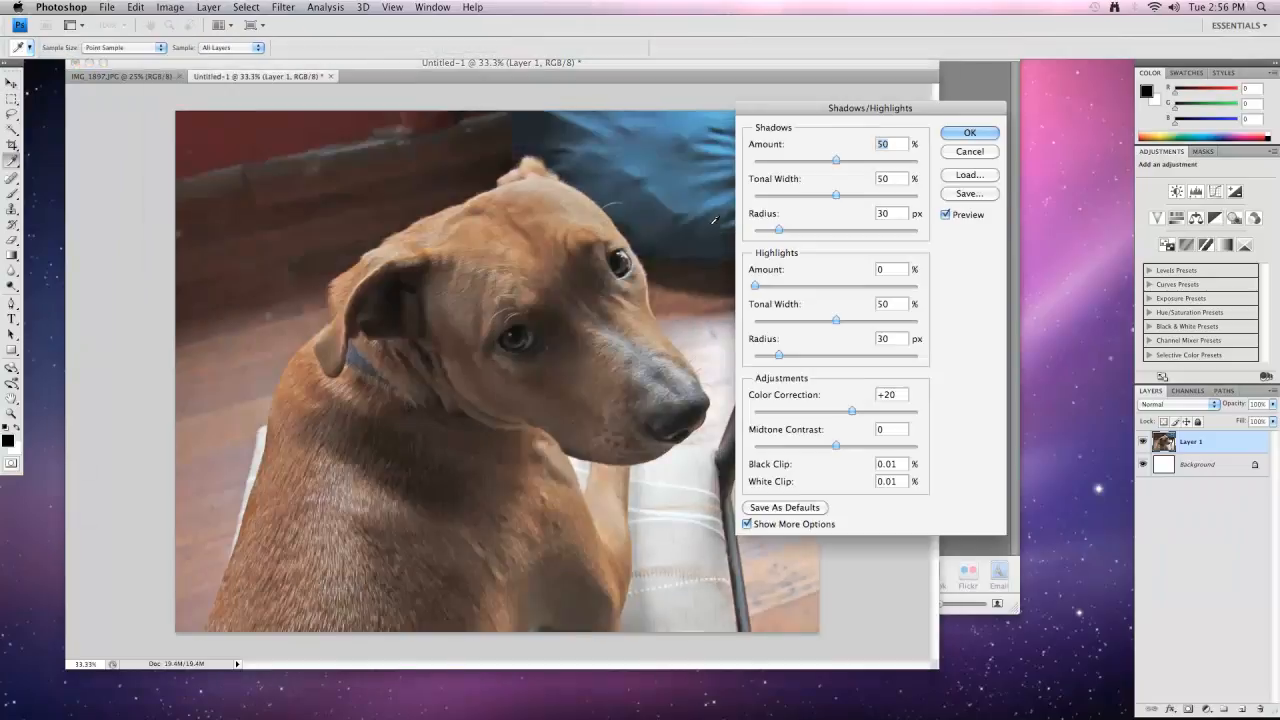
left_click_drag(800, 108, 880, 51)
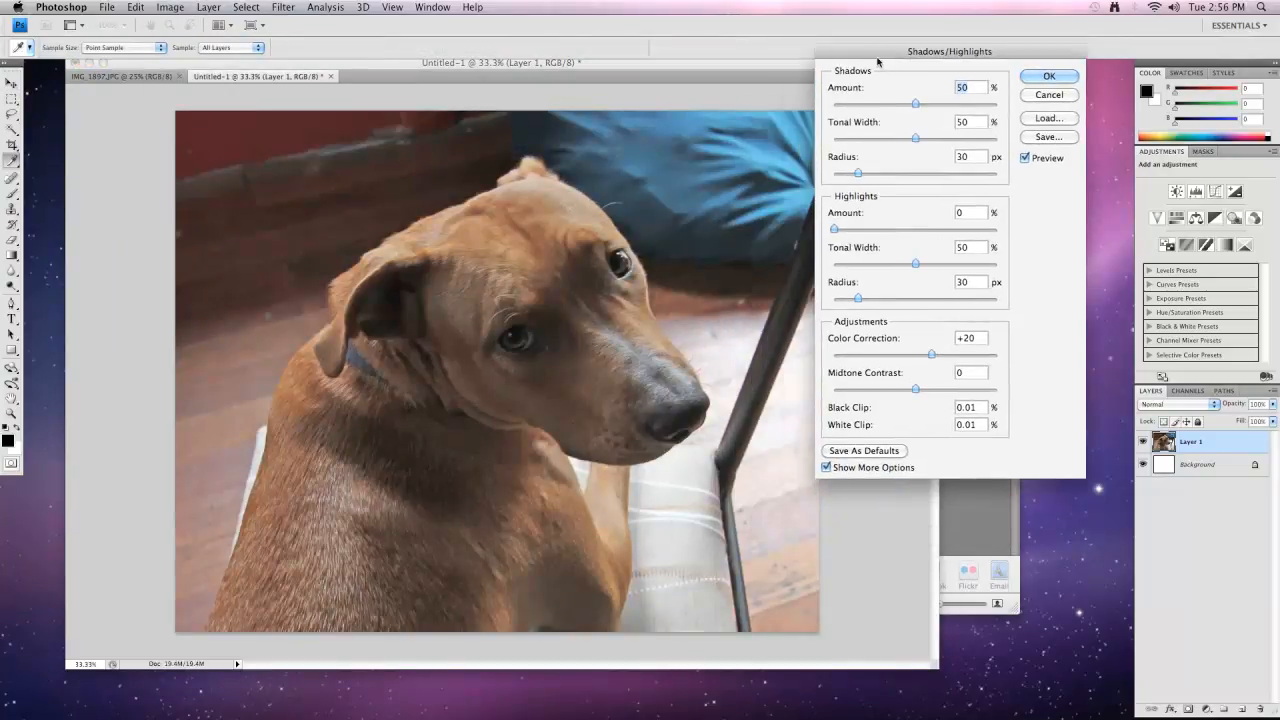
left_click_drag(915, 138, 934, 105)
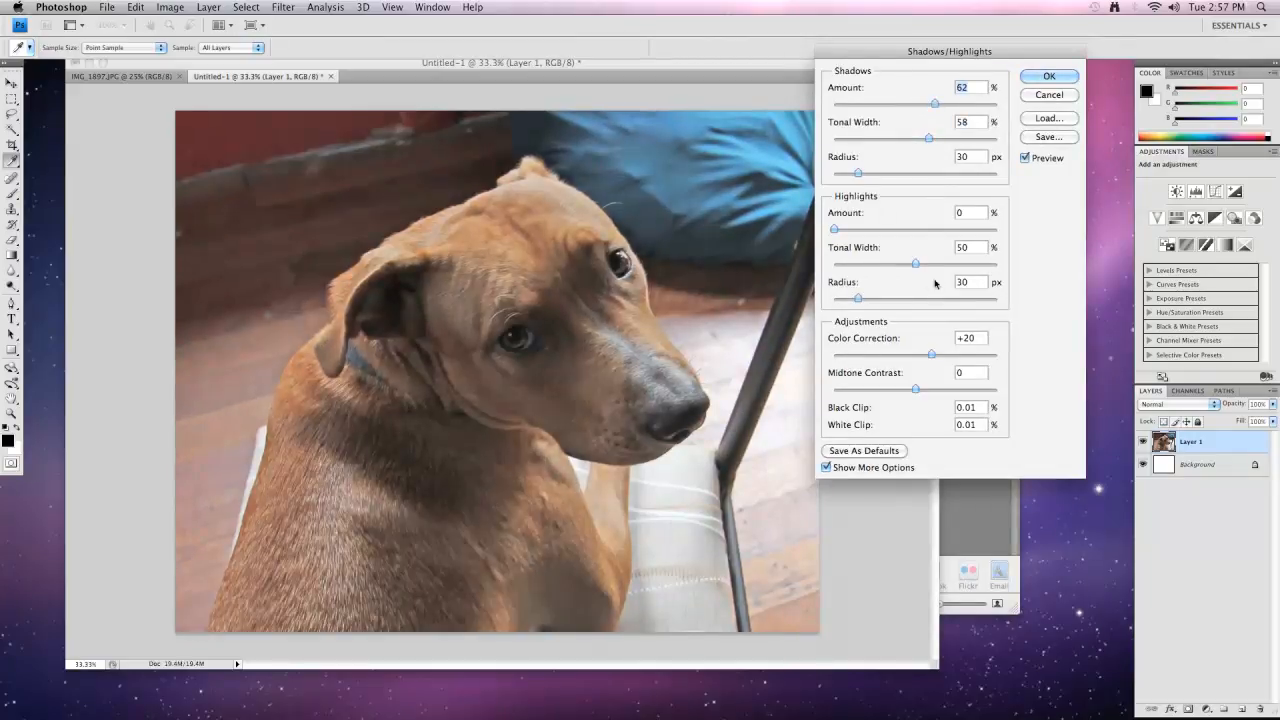
- Set the Highlights to Amount 7%, Tonal Width 60% and Radius 21 px
left_click_drag(915, 264, 931, 264)
left_click(877, 230)
left_click_drag(858, 231, 846, 230)
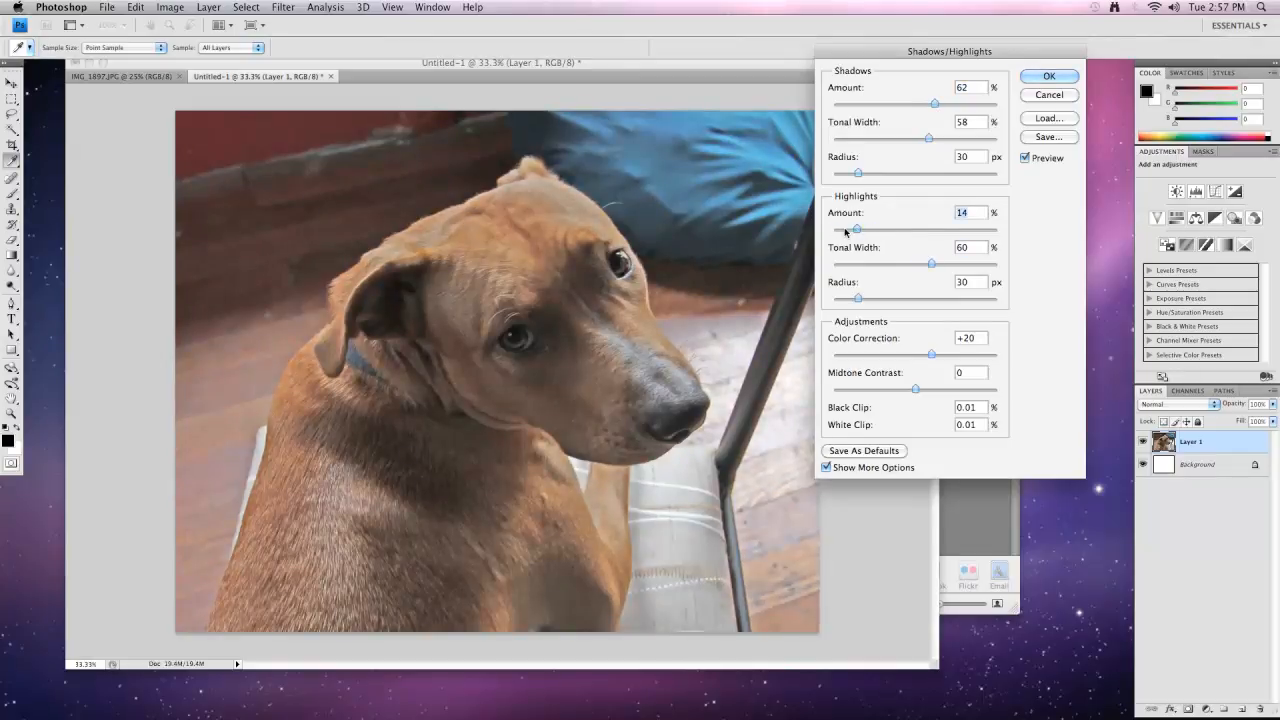
mouse_move(857, 299)
left_mouse_down()
mouse_move(911, 302)
mouse_move(851, 300)
left_mouse_up()
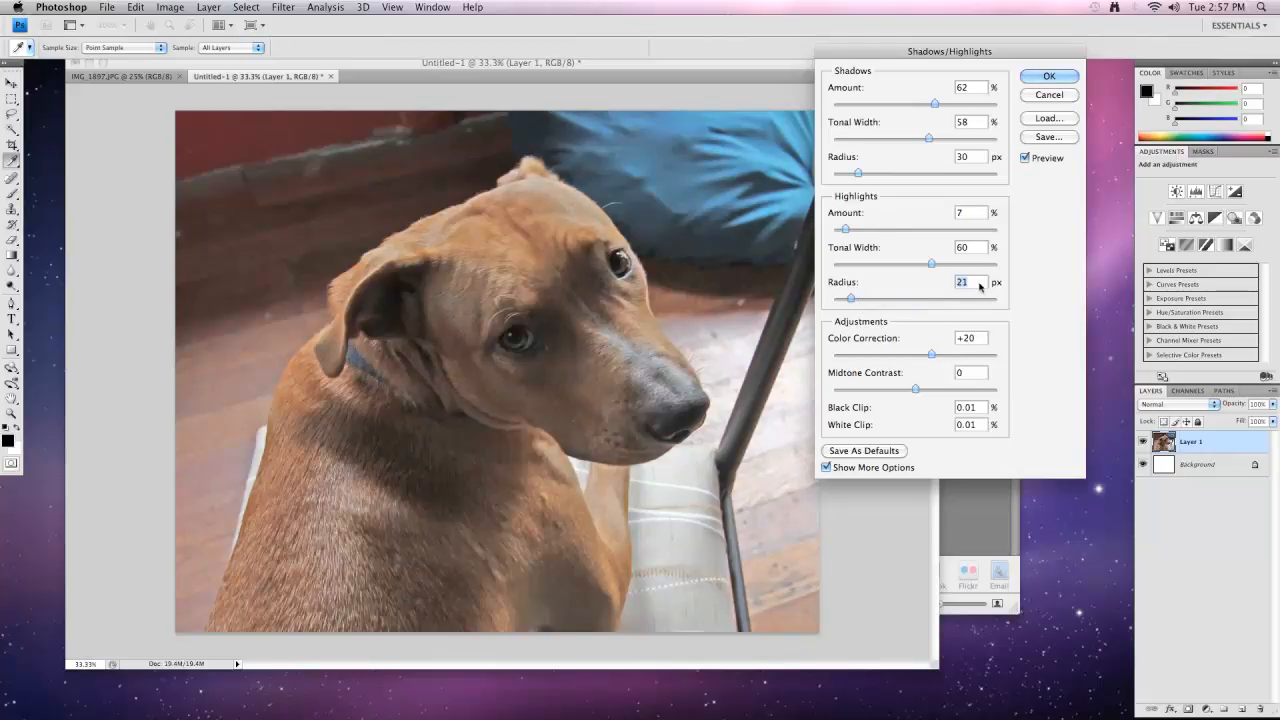
- Compare the image with and without the adjustment, set Color Correction to +27, and apply Shadows/Highlights
left_click(1025, 158)
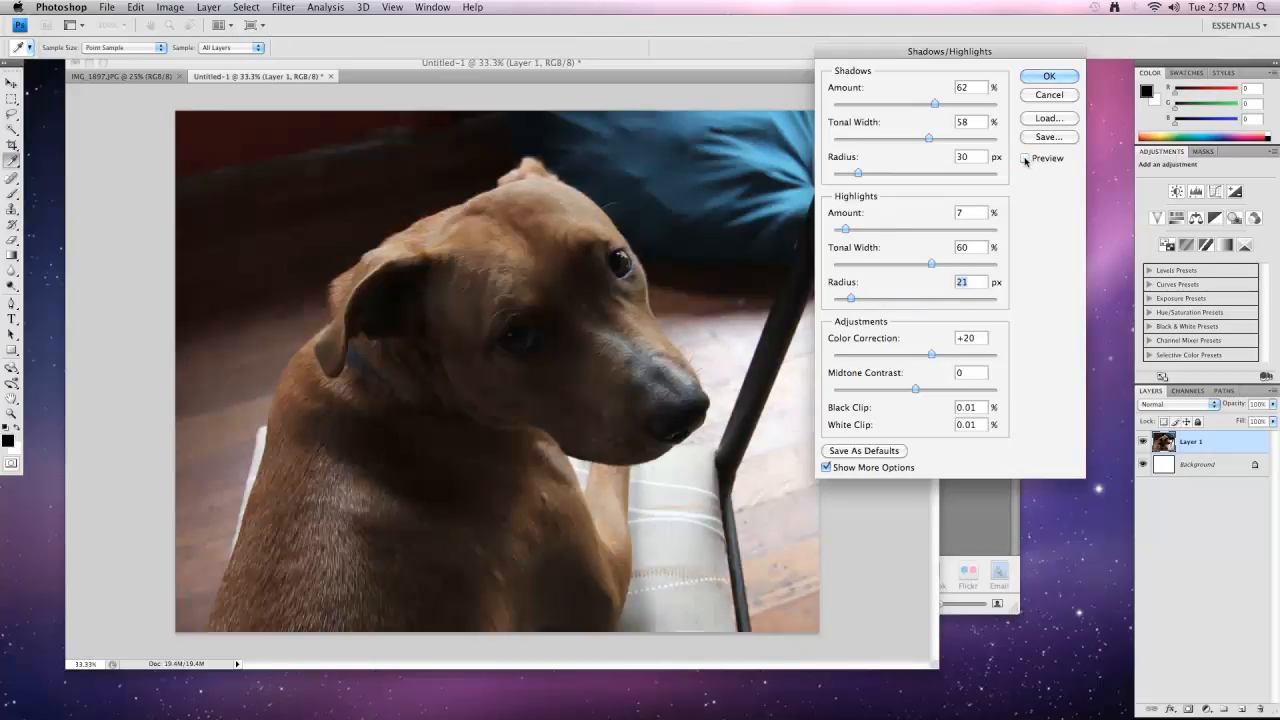
left_click(1025, 158)
left_click(1025, 158)
left_click(1025, 158)
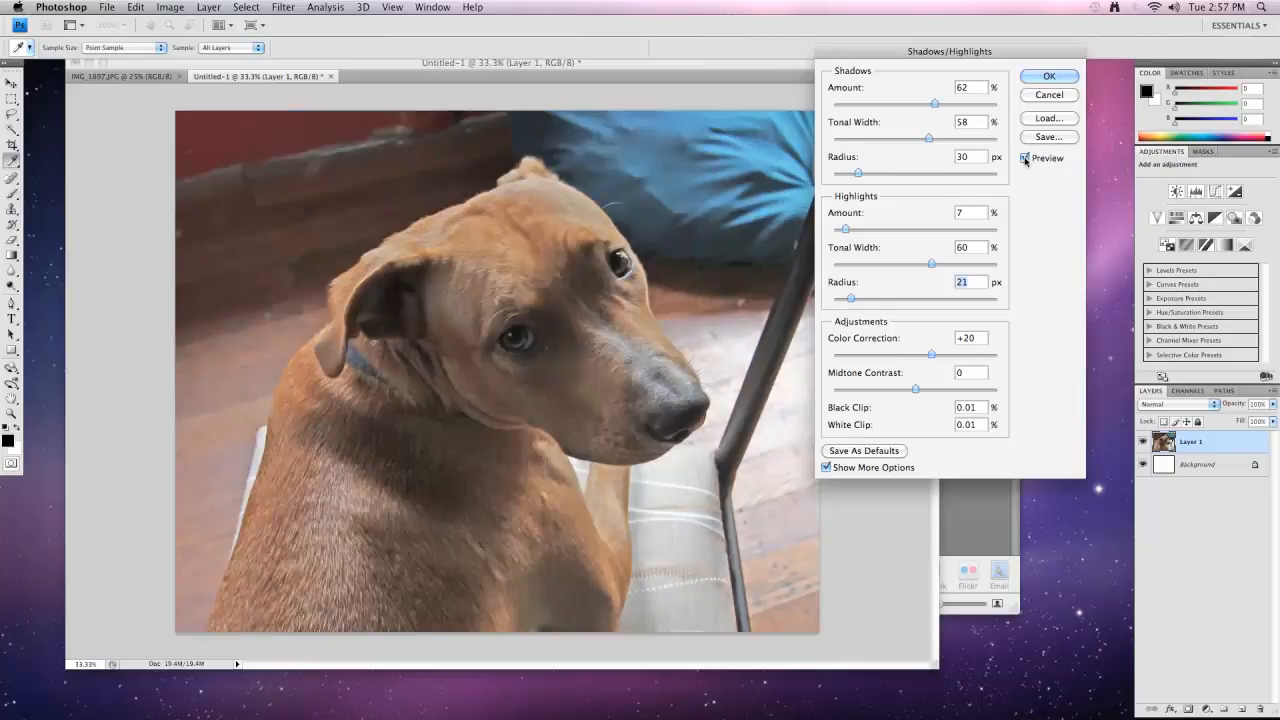
left_click_drag(947, 357, 938, 356)
left_click_drag(930, 48, 947, 47)
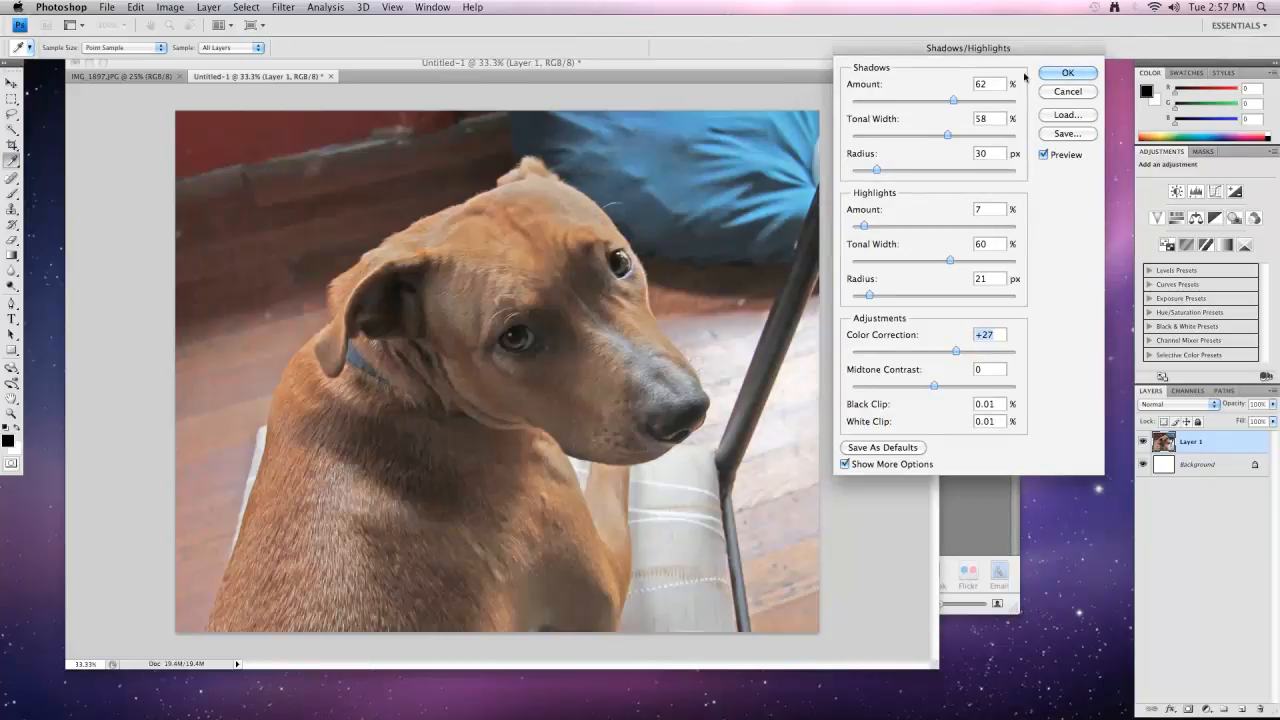
left_click(1067, 74)
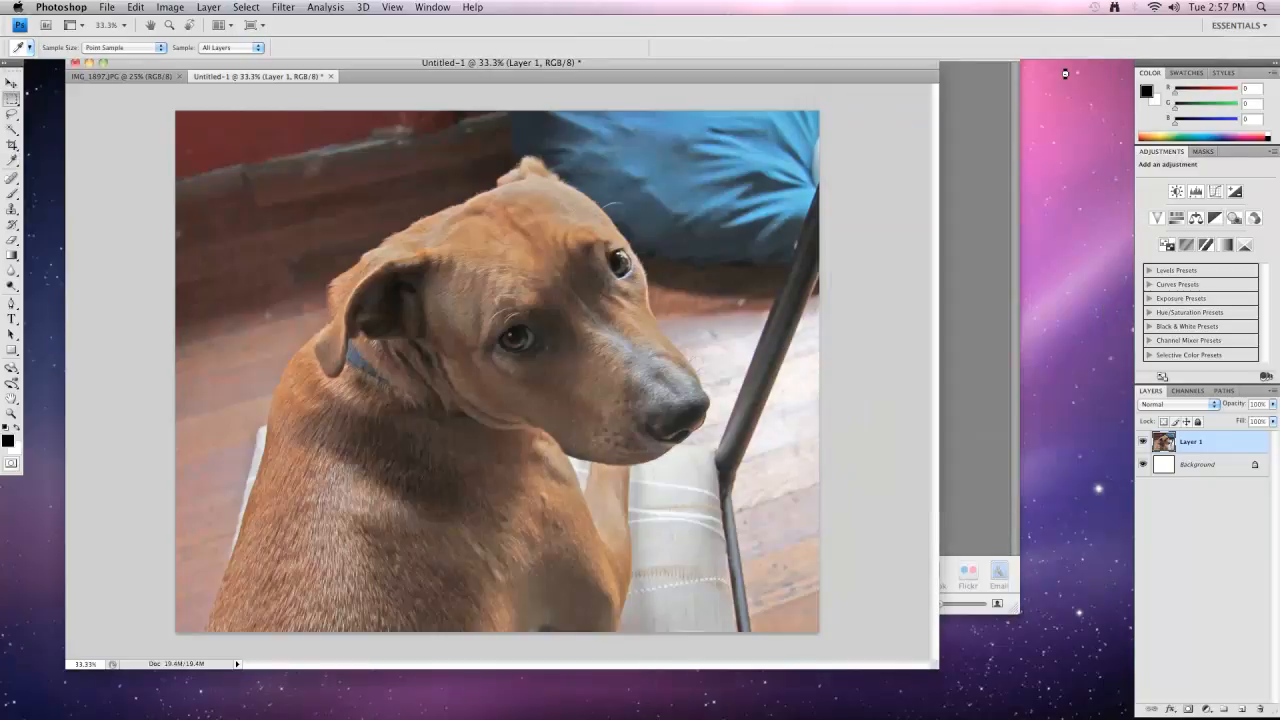